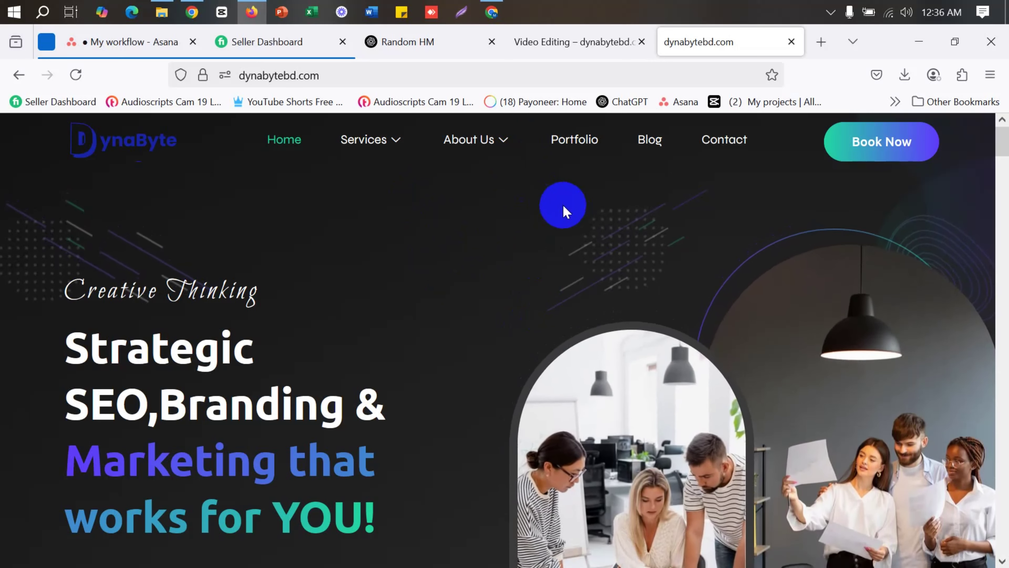
# Look through the dynabytebd.com home page, from the hero banner to the project contact form
pyautogui.moveTo(456, 176)
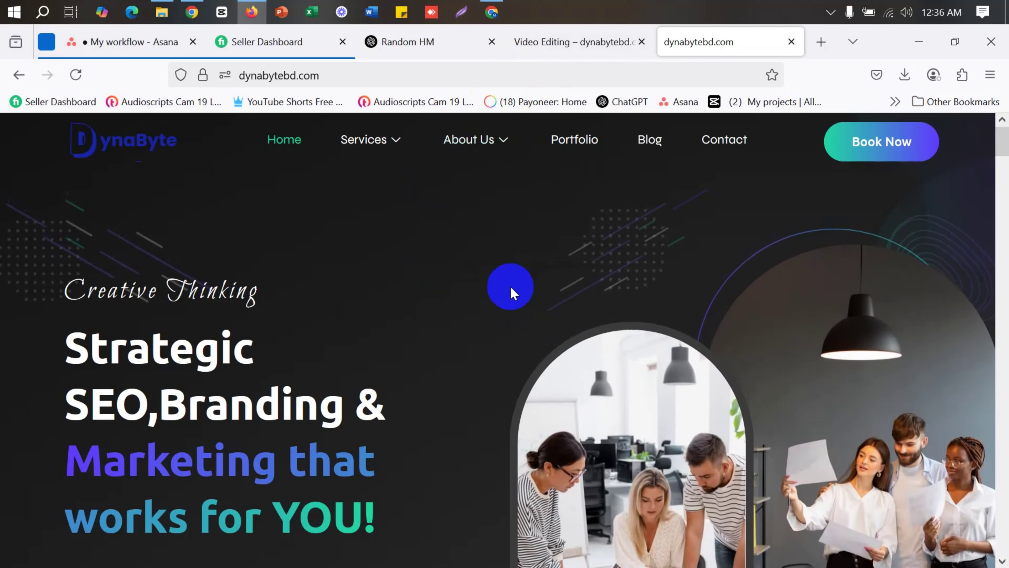
pyautogui.scroll(-10, 511, 286)
pyautogui.scroll(-20, 512, 292)
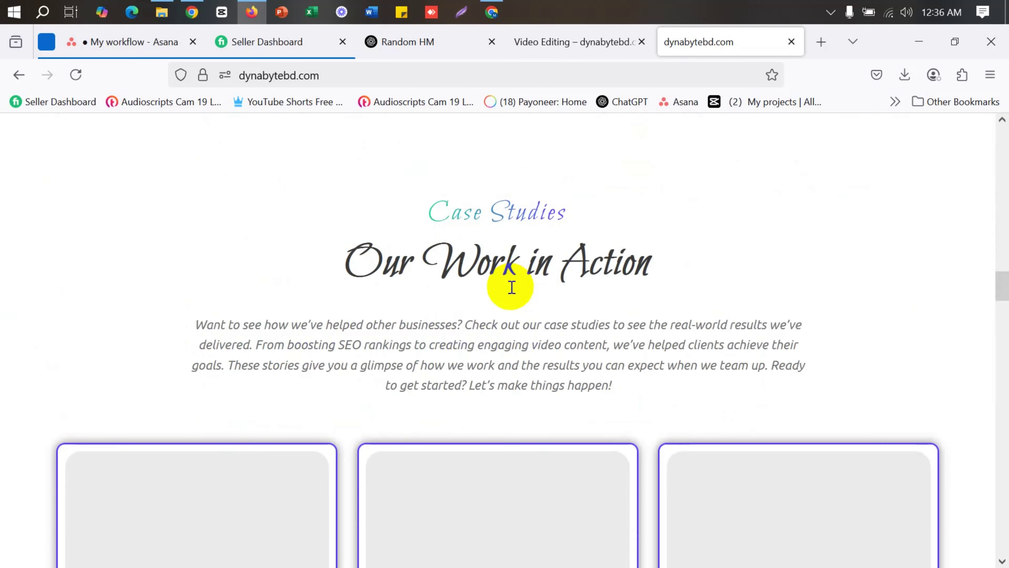
pyautogui.scroll(-20, 512, 292)
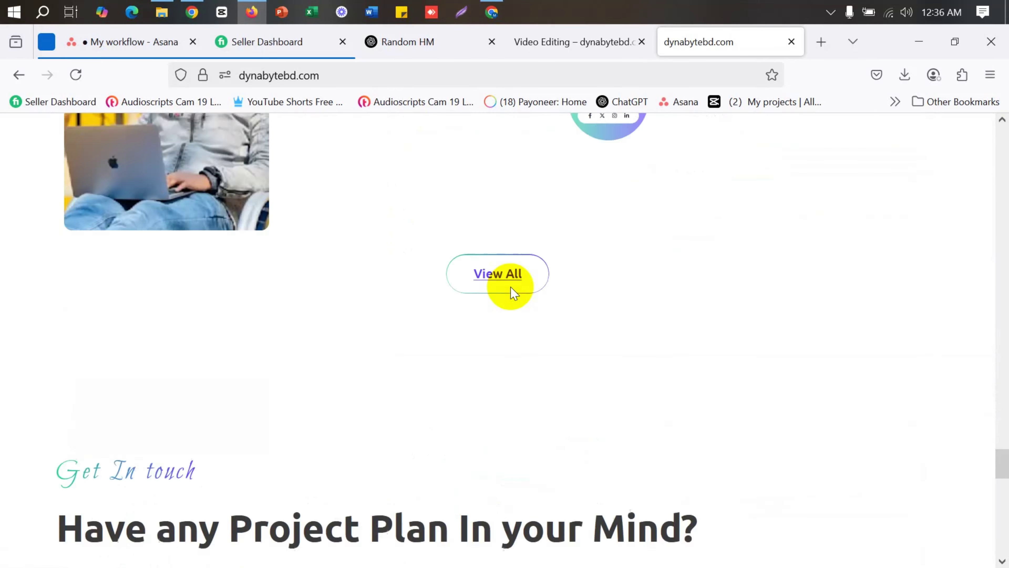
pyautogui.scroll(15, 513, 283)
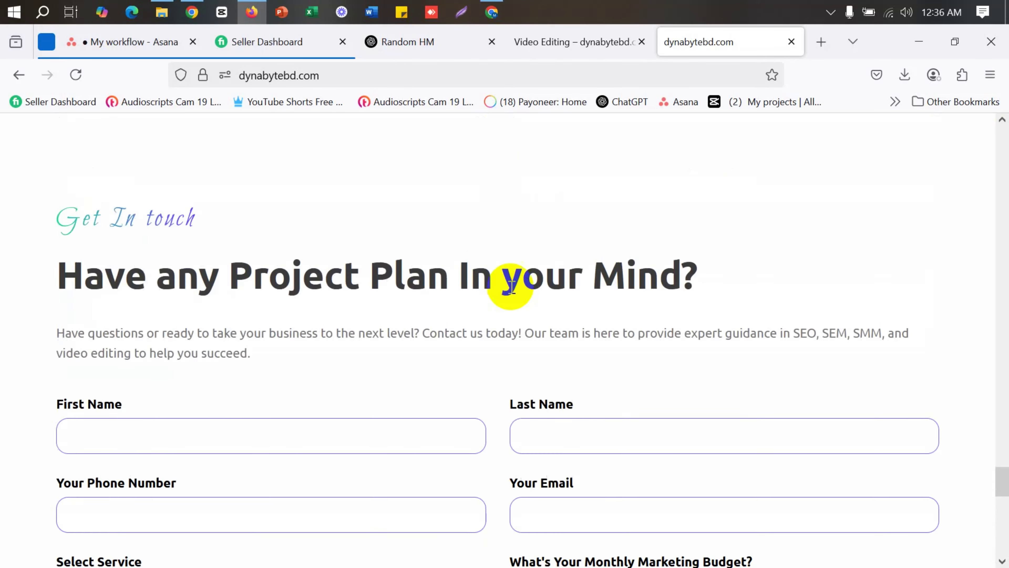
pyautogui.moveTo(1000, 453); pyautogui.dragTo(1000, 119)
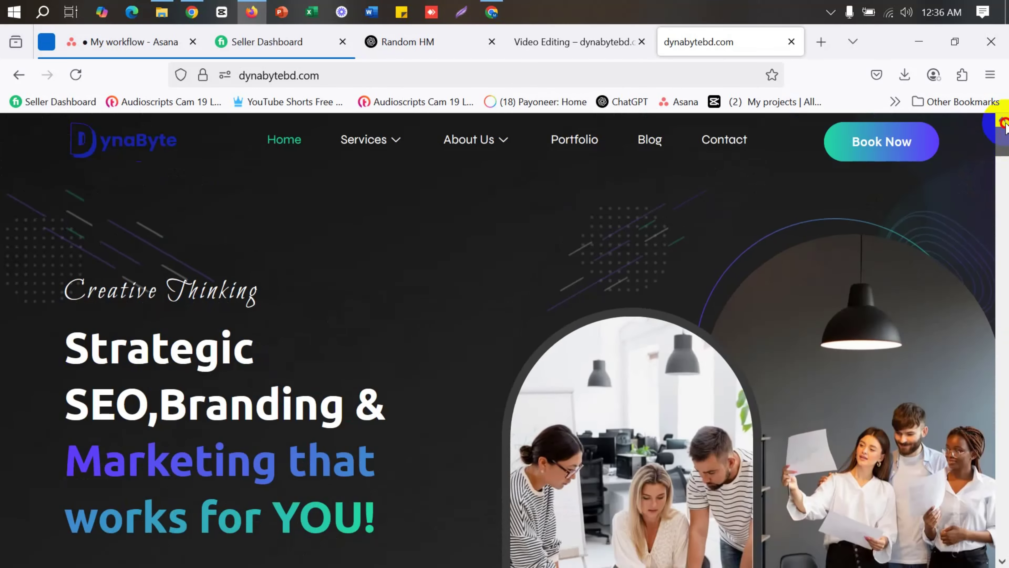
# Review the website's existing Video Editing page, including its services list and video category sections
pyautogui.click(585, 47)
pyautogui.scroll(-20, 437, 270)
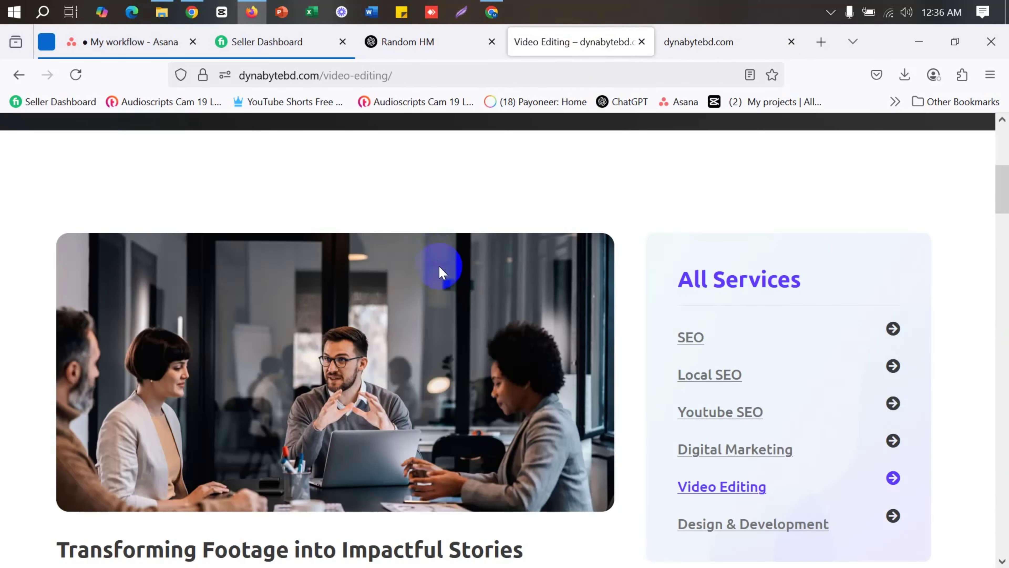
pyautogui.scroll(-15, 435, 268)
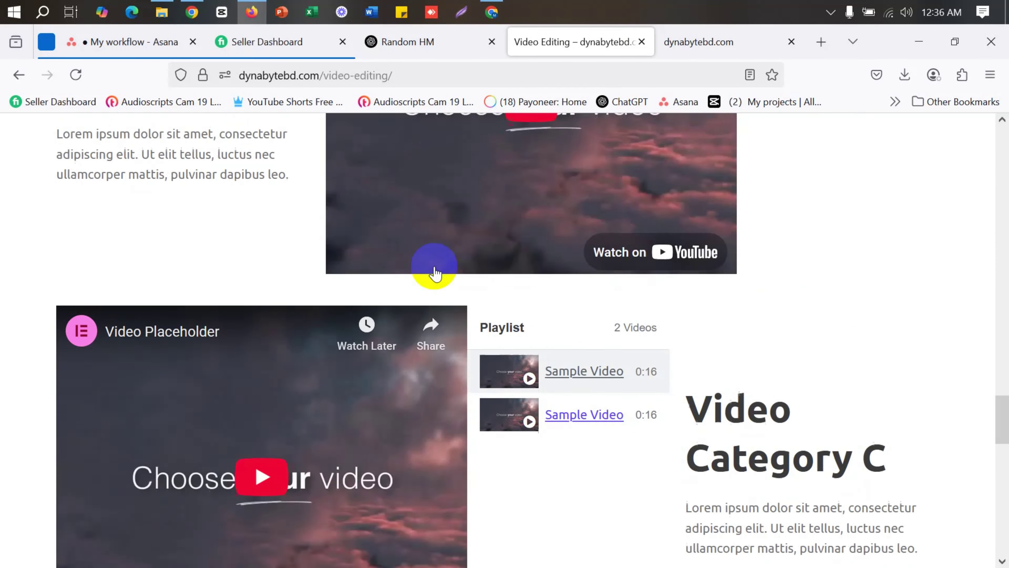
pyautogui.scroll(6, 431, 270)
pyautogui.scroll(20, 431, 271)
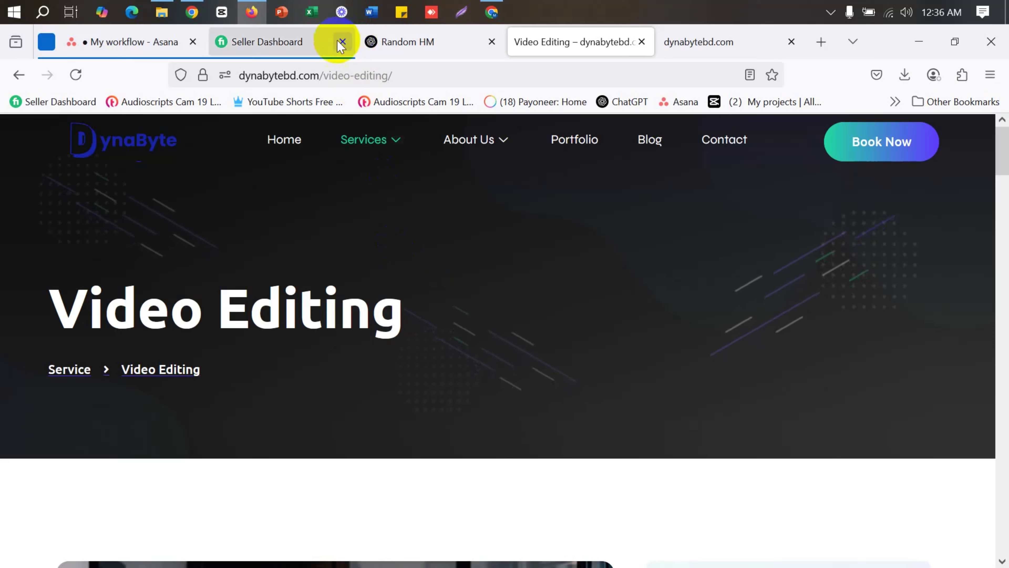
# Switch to the Manus chat in Chrome and preview hero_section_english.html from the delivered mockup files
pyautogui.click(492, 12)
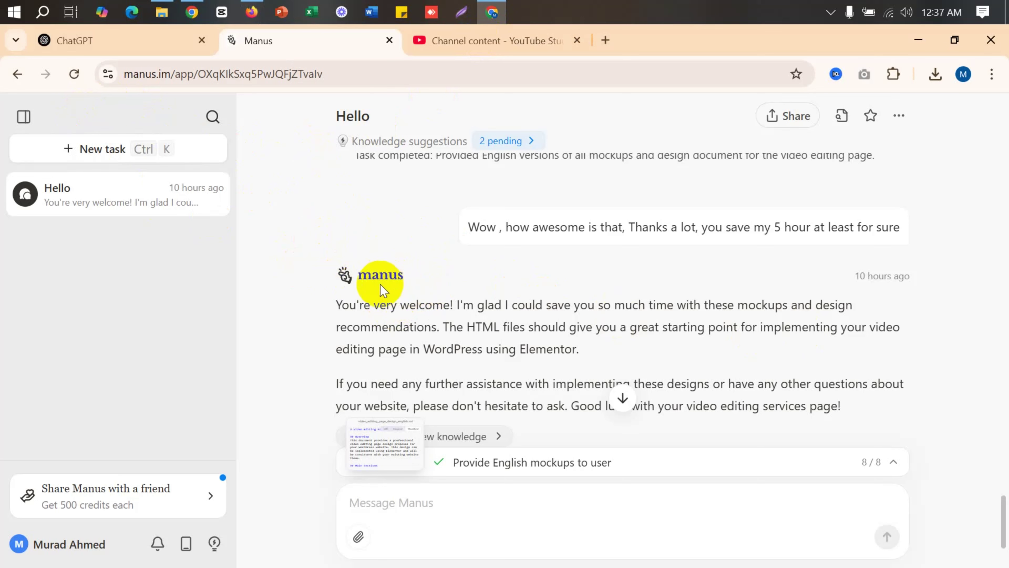
pyautogui.scroll(2, 381, 290)
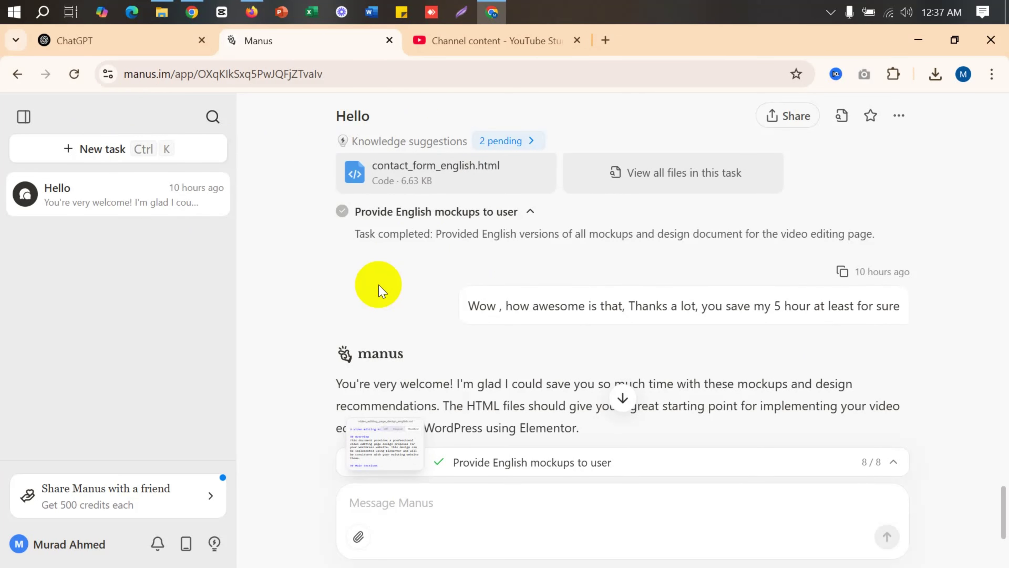
pyautogui.scroll(-2, 381, 291)
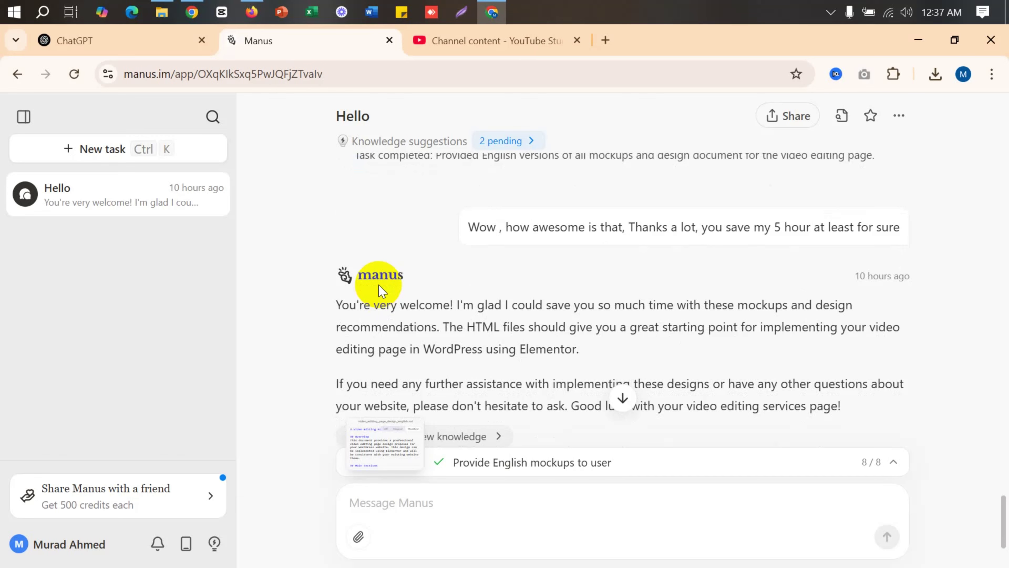
pyautogui.scroll(-4, 379, 291)
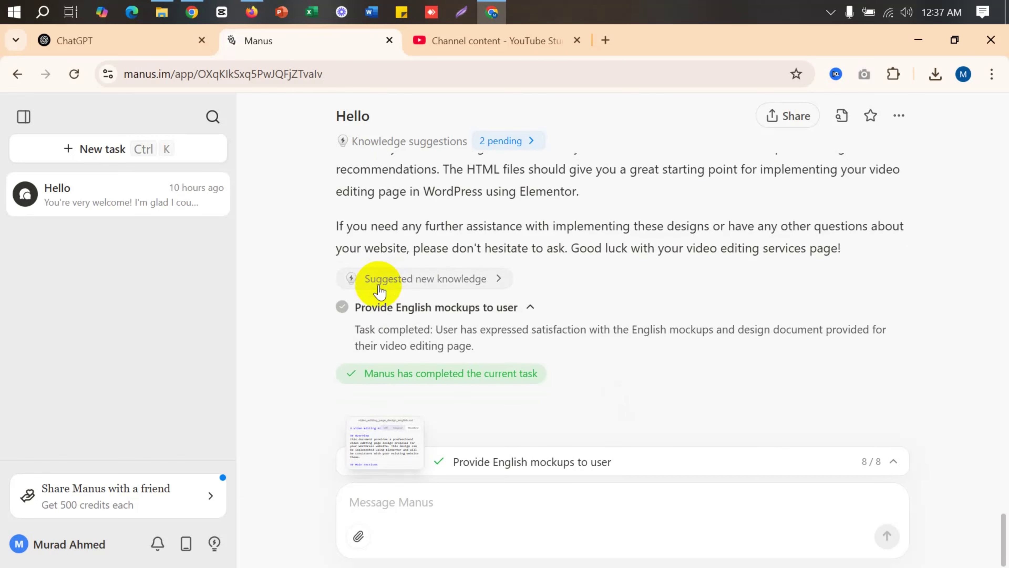
pyautogui.scroll(6, 380, 290)
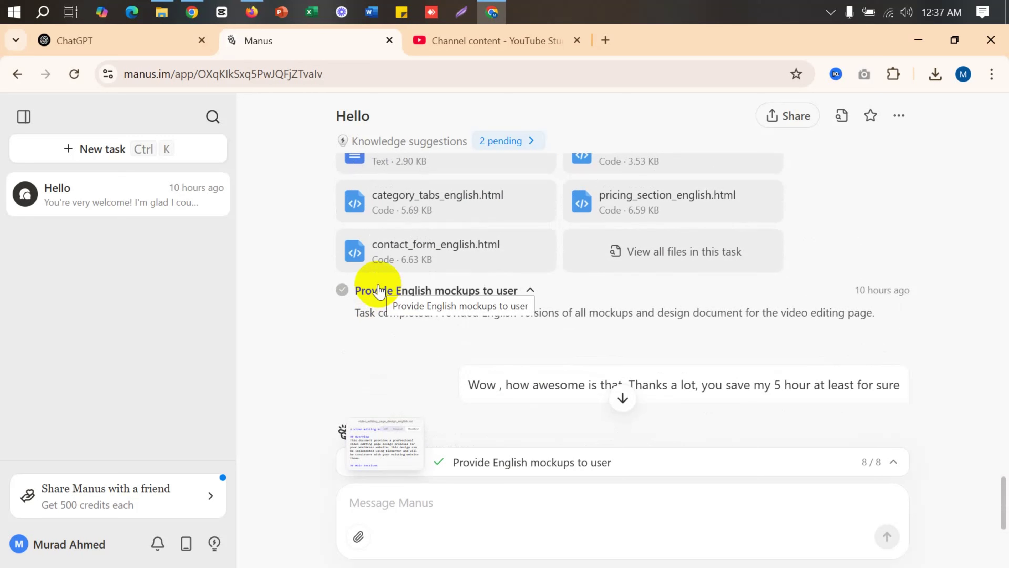
pyautogui.scroll(2, 380, 290)
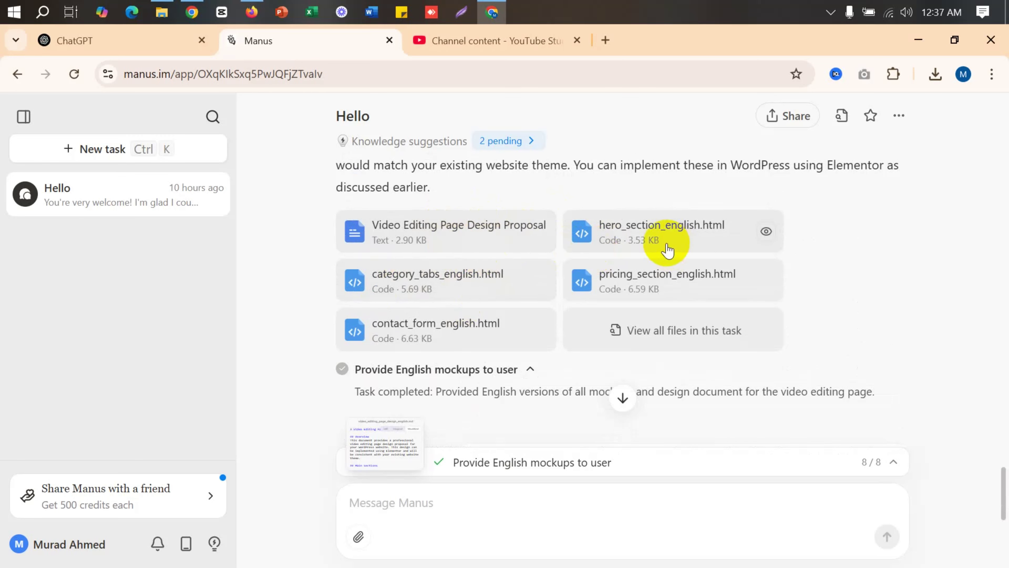
pyautogui.click(663, 237)
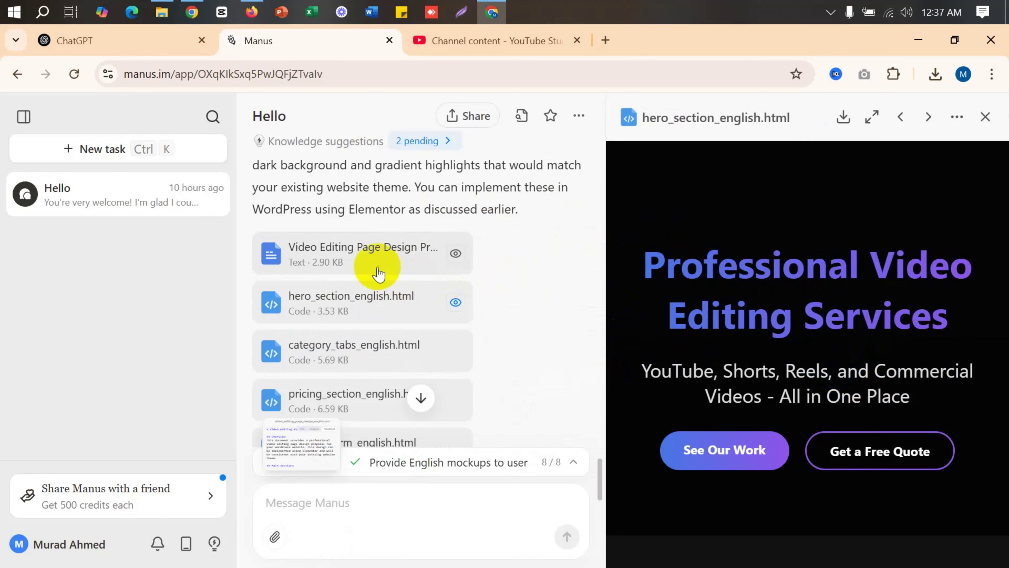
# Switch to Firefox and review the live Video Editing page and home page design for comparison with the hero mockup
pyautogui.click(251, 12)
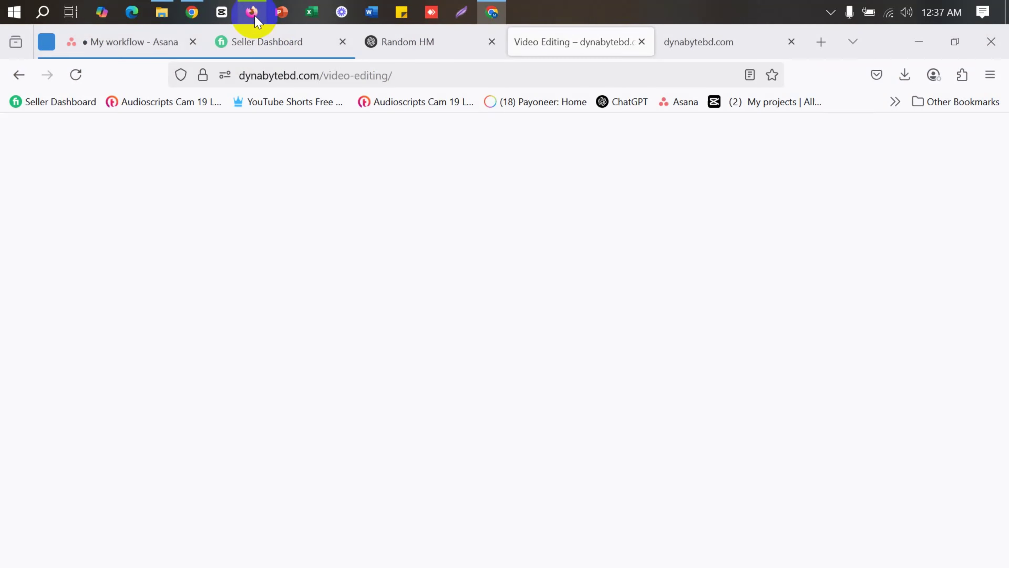
pyautogui.scroll(-4, 478, 312)
pyautogui.scroll(-3, 478, 312)
pyautogui.scroll(8, 473, 309)
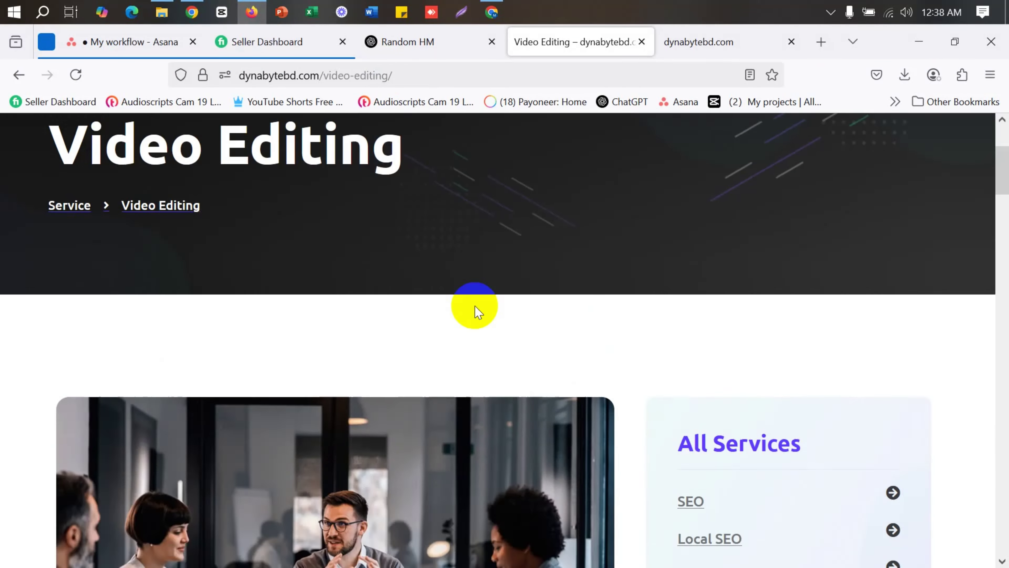
pyautogui.click(669, 46)
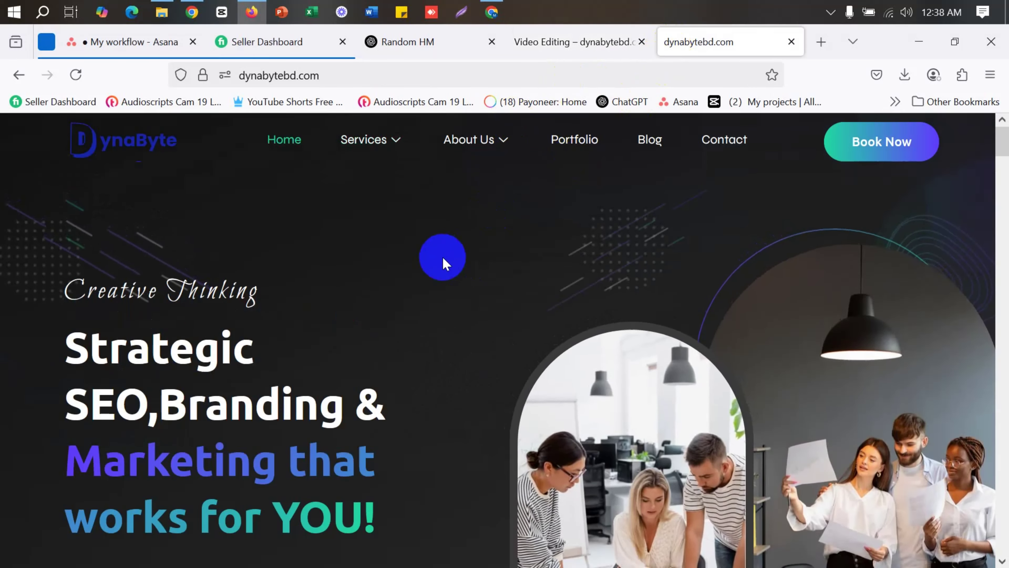
pyautogui.scroll(-5, 443, 261)
pyautogui.scroll(5, 444, 261)
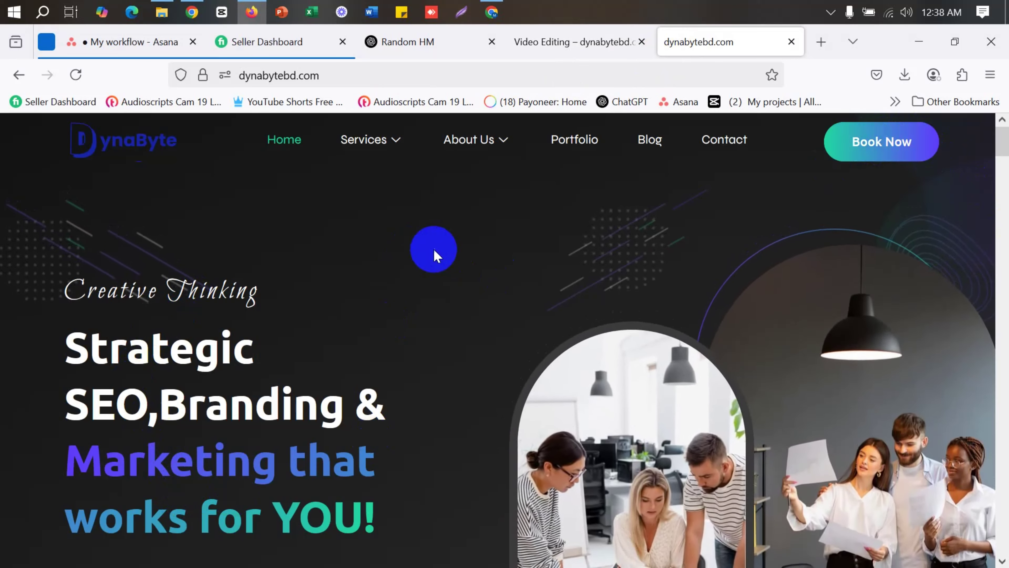
# Return to Manus in Chrome and preview category_tabs_english.html, examining its video service category tabs
pyautogui.click(491, 10)
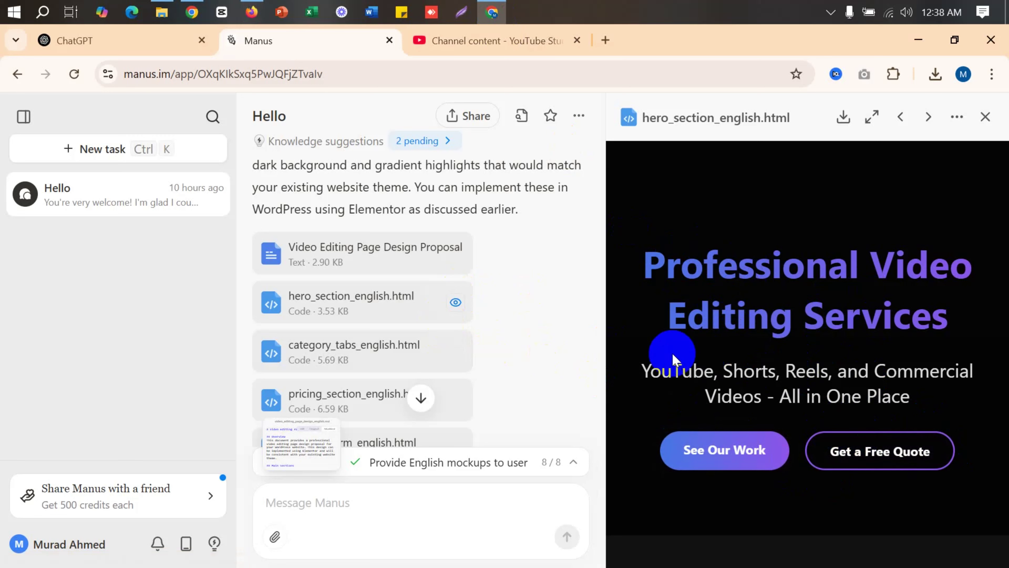
pyautogui.click(337, 355)
pyautogui.scroll(-2, 679, 360)
pyautogui.scroll(2, 679, 360)
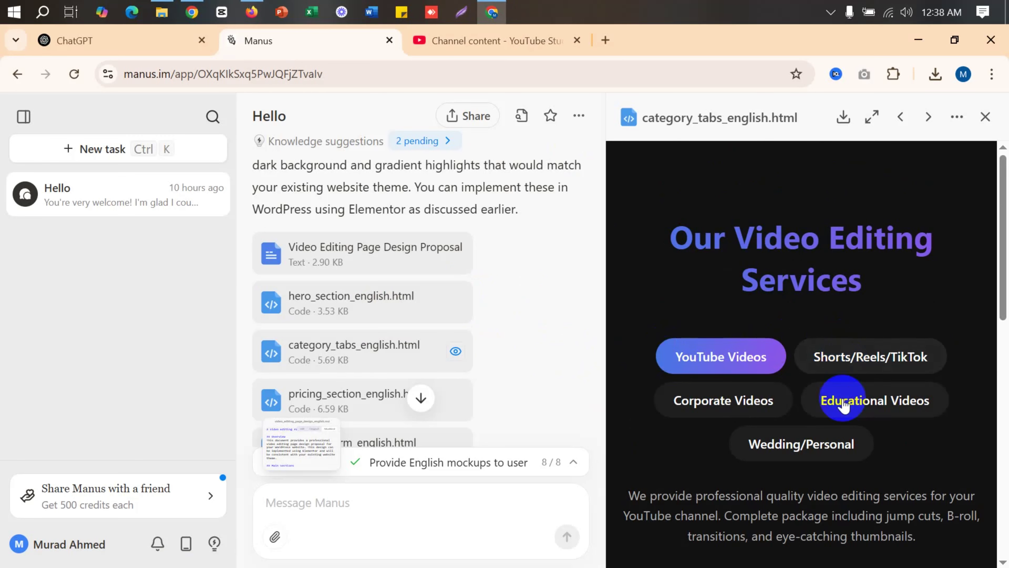
pyautogui.scroll(-2, 820, 383)
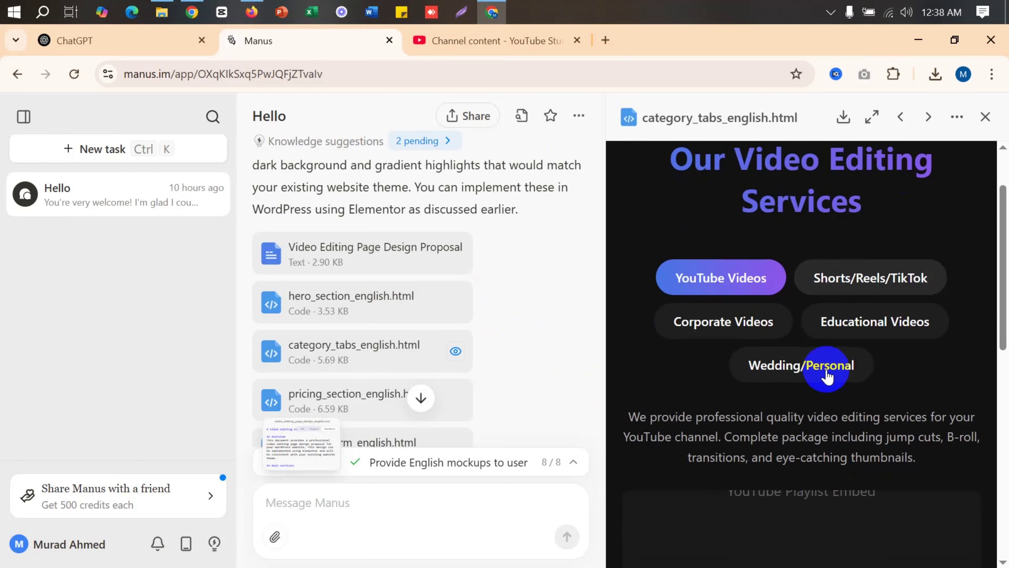
pyautogui.scroll(2, 830, 374)
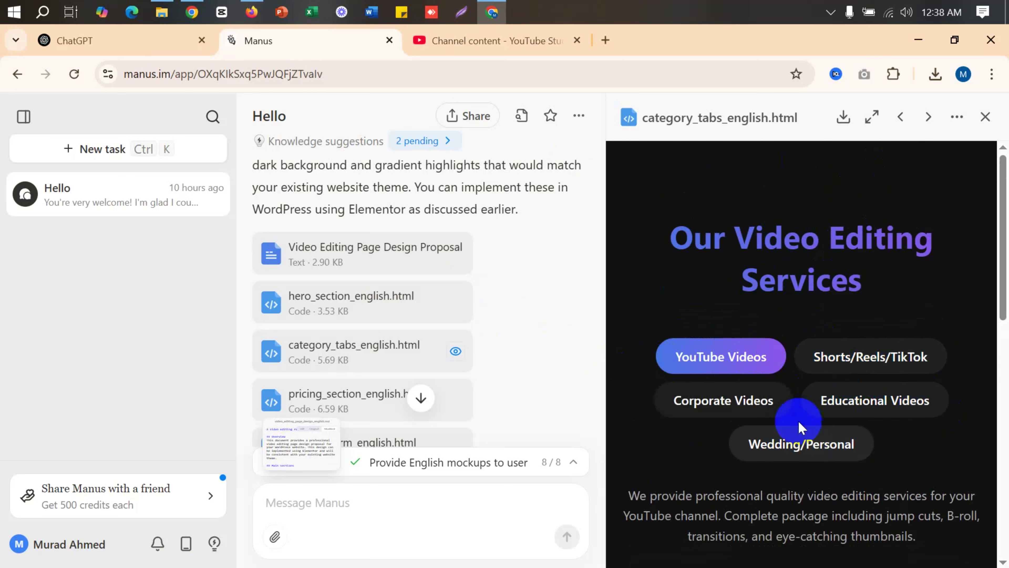
# Examine the playlist embed area and the service feature cards in the category tabs mockup
pyautogui.scroll(-4, 806, 413)
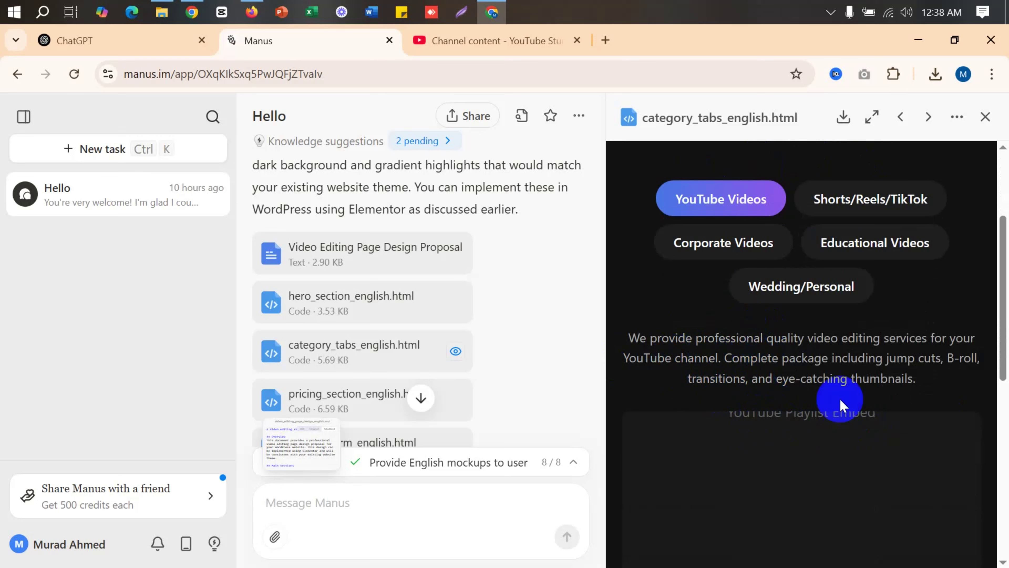
pyautogui.scroll(-5, 846, 400)
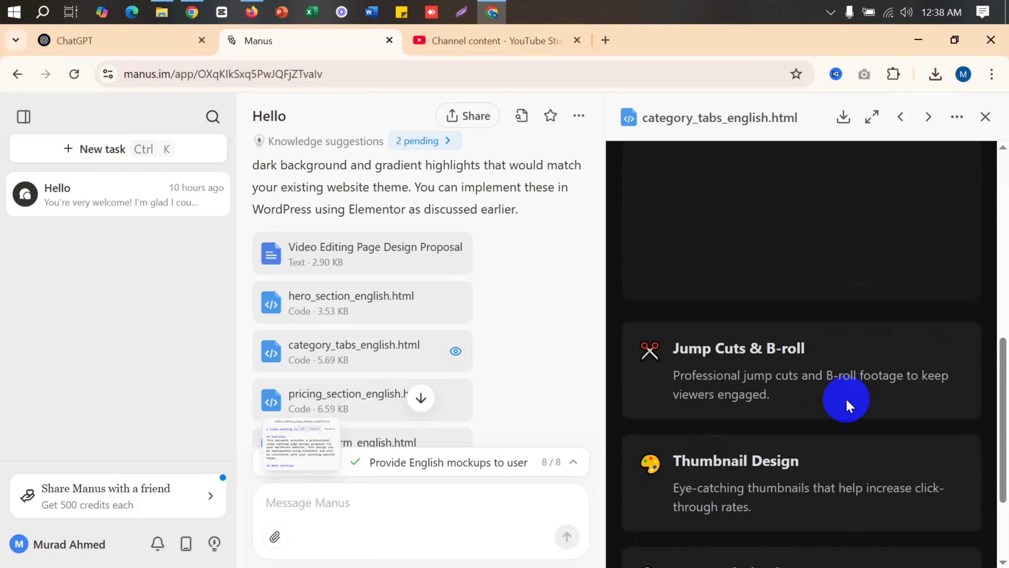
pyautogui.scroll(-3, 847, 404)
pyautogui.scroll(6, 847, 403)
pyautogui.scroll(-6, 847, 404)
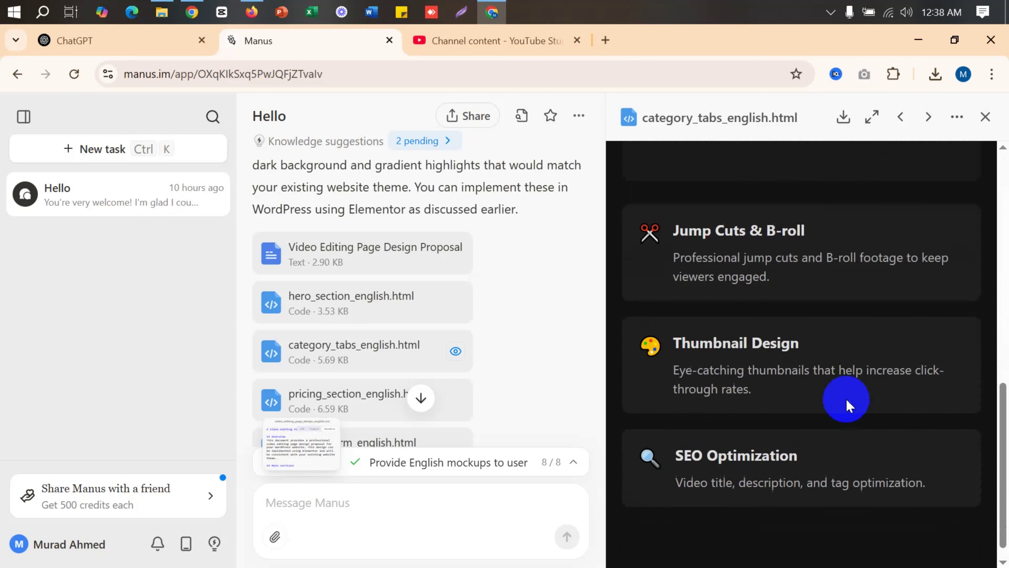
pyautogui.scroll(-1, 847, 404)
pyautogui.scroll(4, 750, 380)
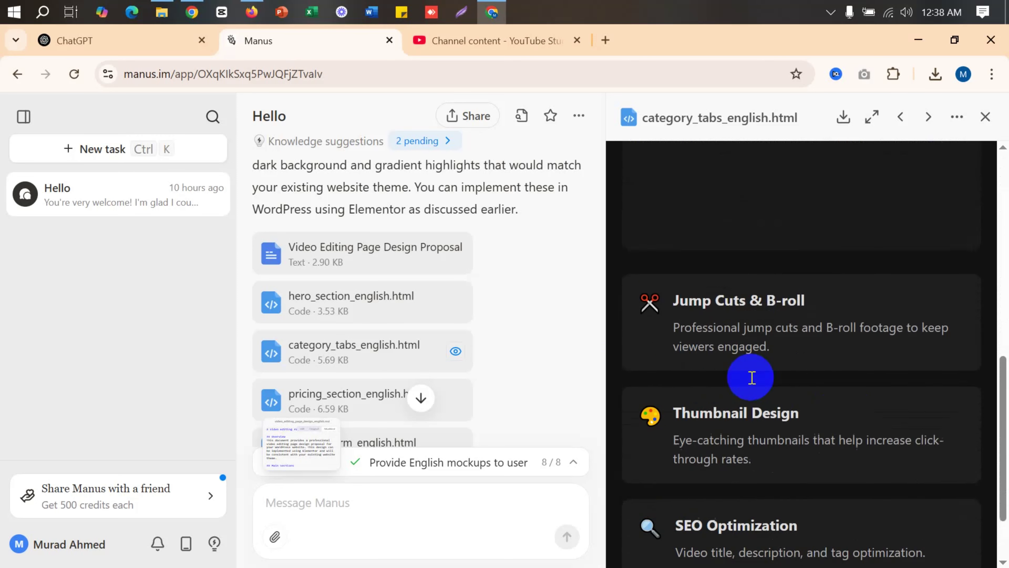
pyautogui.scroll(-2, 679, 292)
pyautogui.scroll(5, 755, 314)
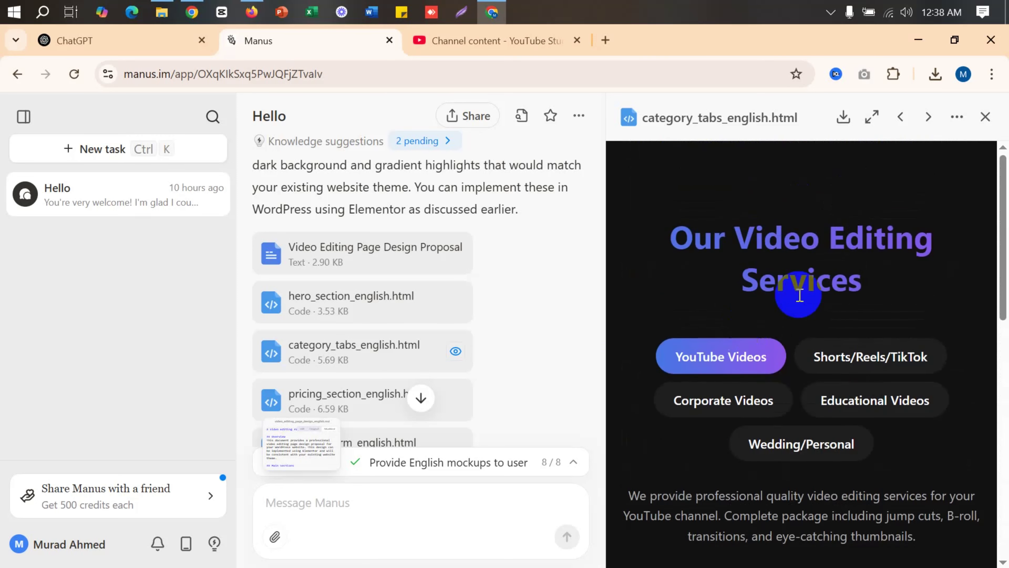
pyautogui.scroll(-10, 821, 377)
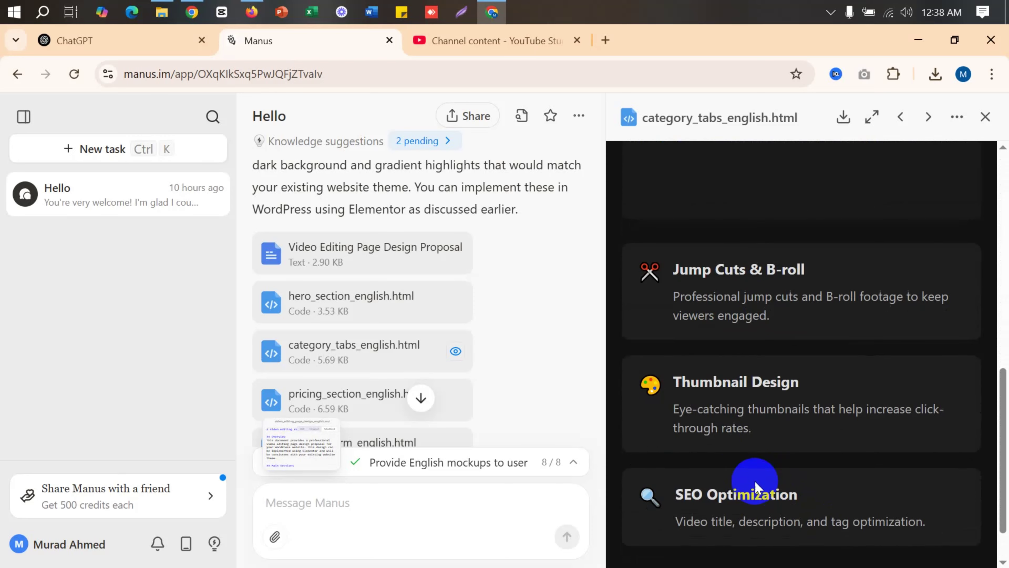
# Preview pricing_section_english.html and look through its packages down to the custom package section
pyautogui.scroll(-2, 349, 343)
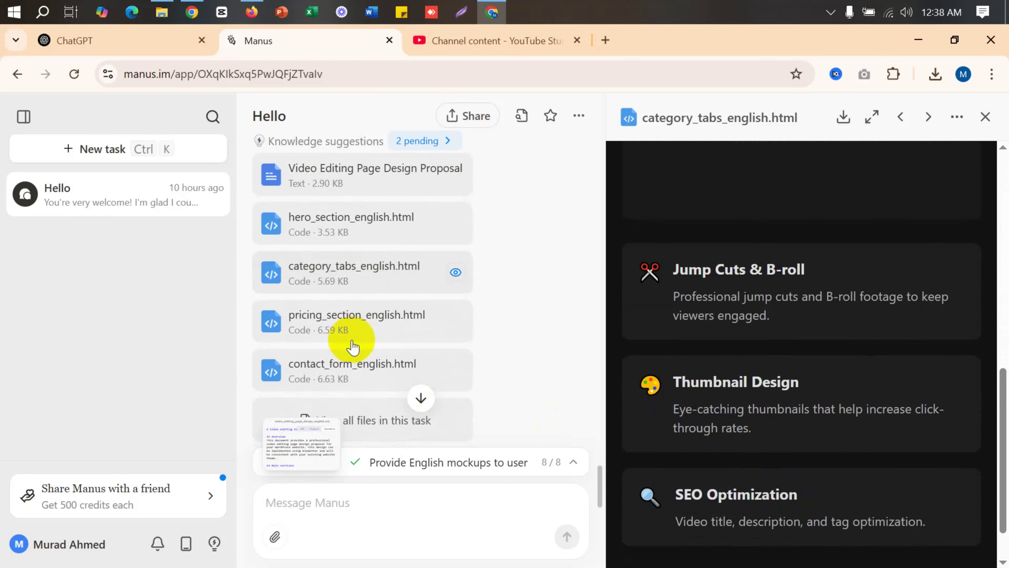
pyautogui.click(319, 316)
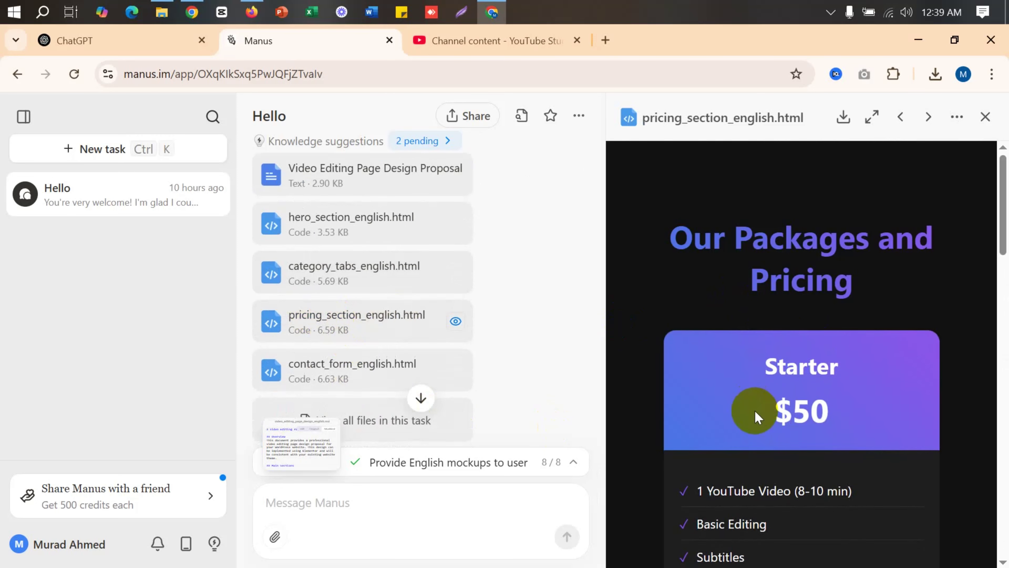
pyautogui.scroll(-7, 774, 326)
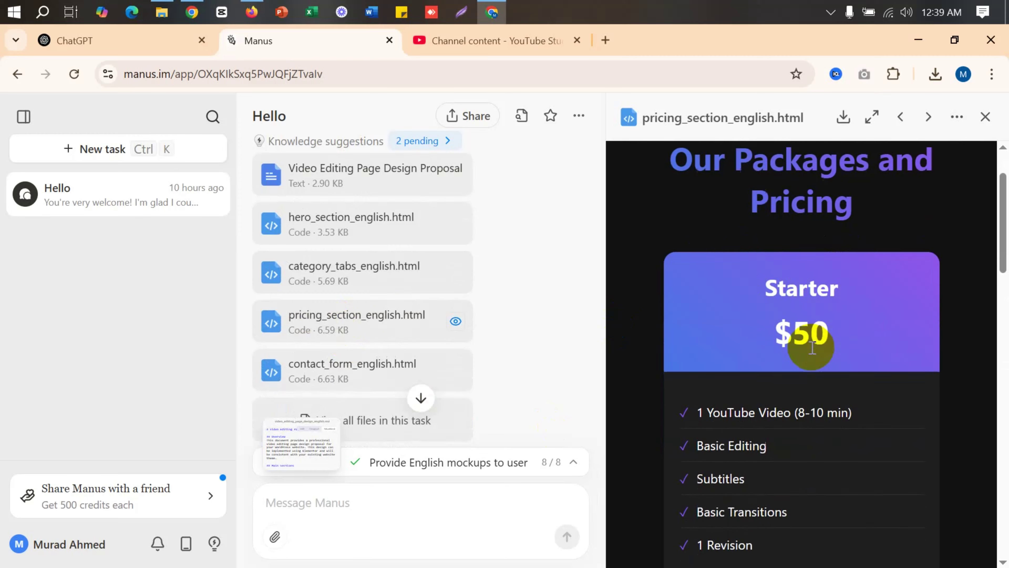
pyautogui.scroll(-3, 812, 347)
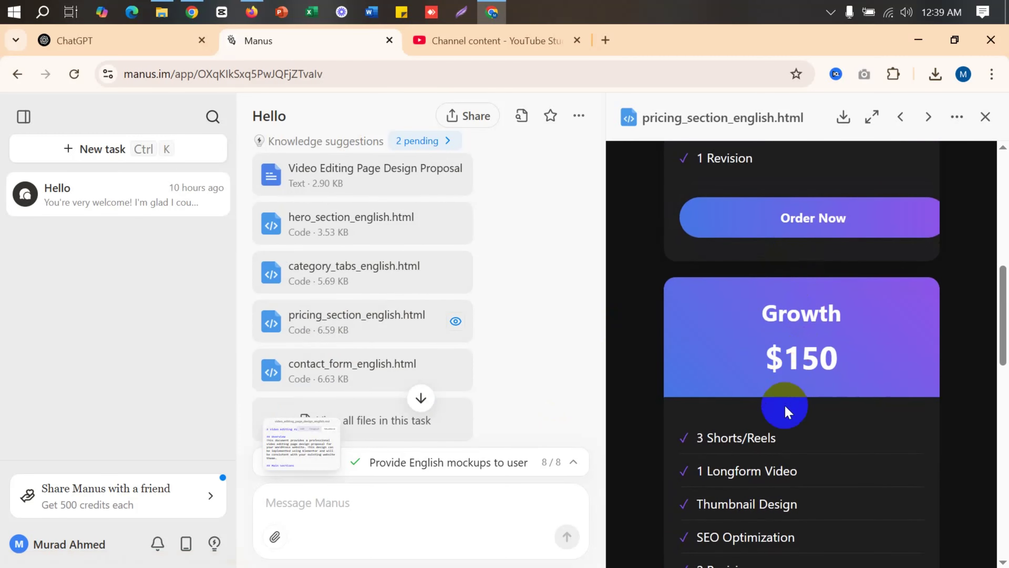
pyautogui.scroll(-16, 785, 336)
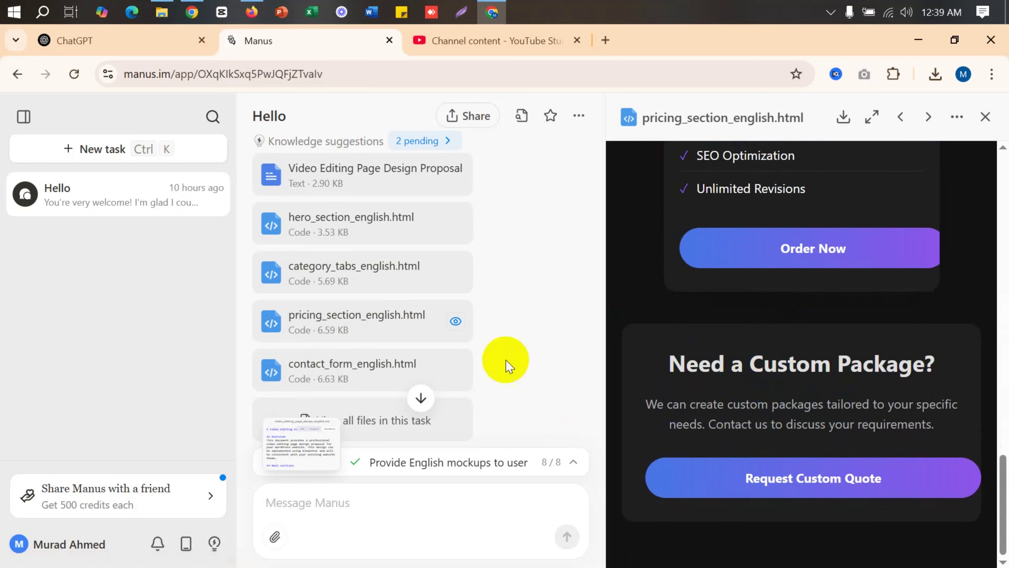
pyautogui.scroll(-2, 367, 338)
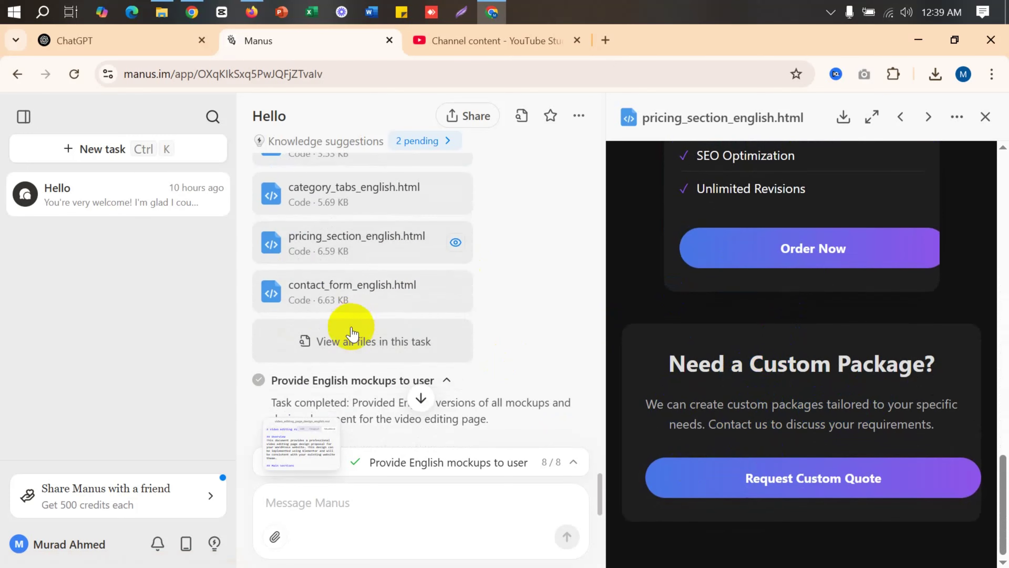
# Preview contact_form_english.html and look through its contact details and quote request form down to the project details field
pyautogui.click(350, 288)
pyautogui.scroll(-1, 785, 345)
pyautogui.scroll(-5, 785, 345)
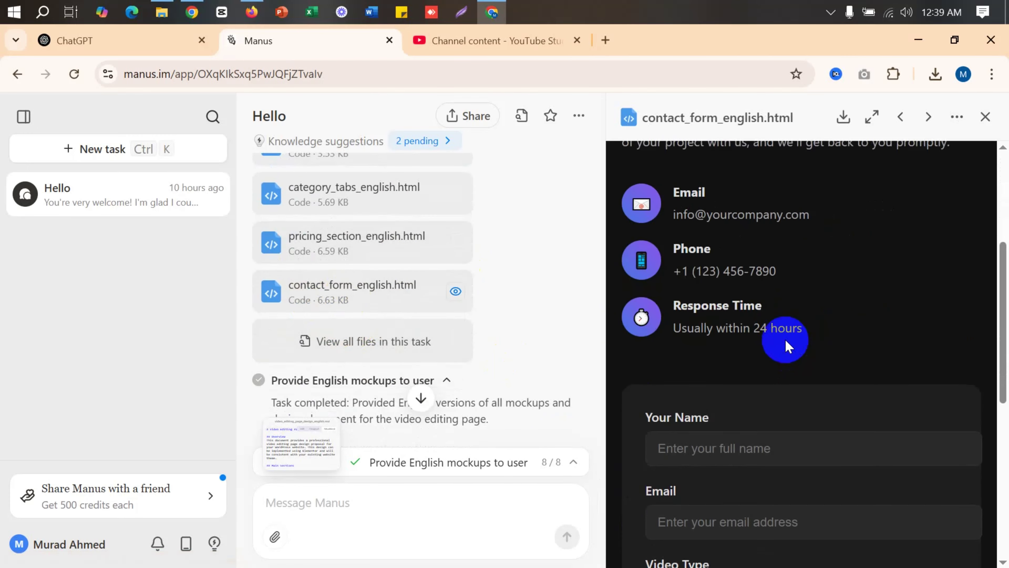
pyautogui.scroll(6, 777, 333)
pyautogui.scroll(-10, 734, 312)
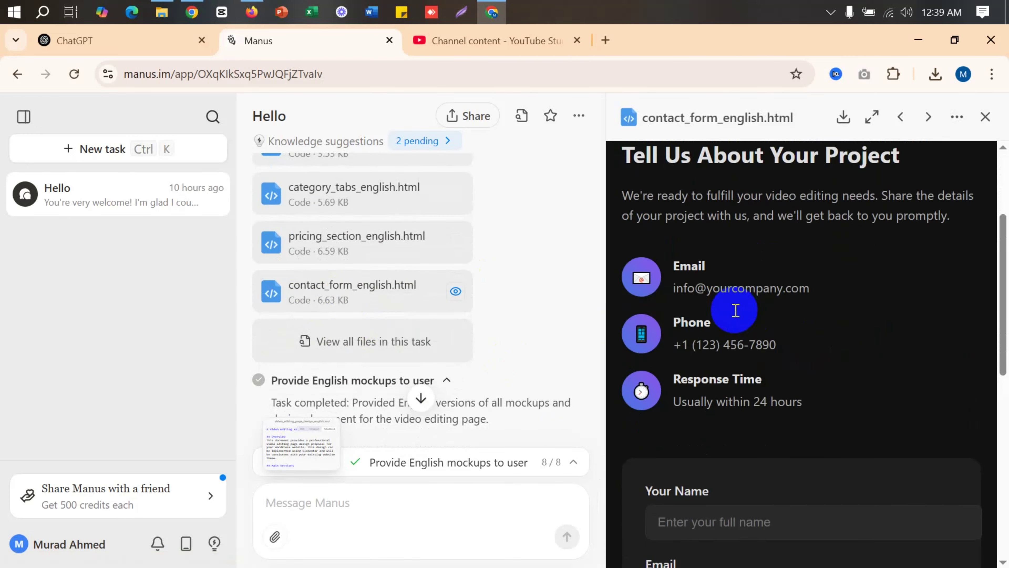
pyautogui.scroll(-4, 737, 316)
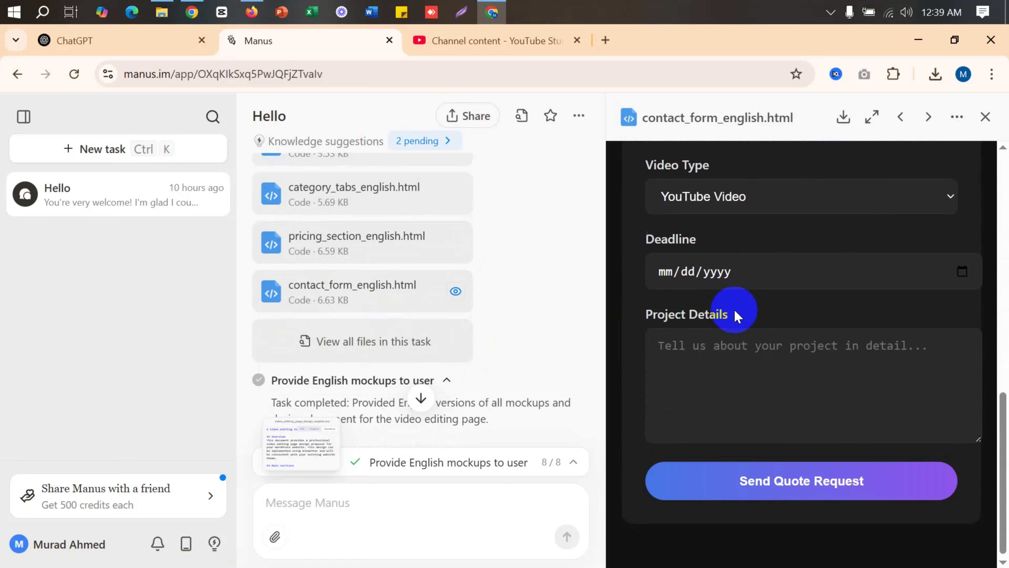
pyautogui.scroll(4, 738, 318)
pyautogui.scroll(-3, 737, 318)
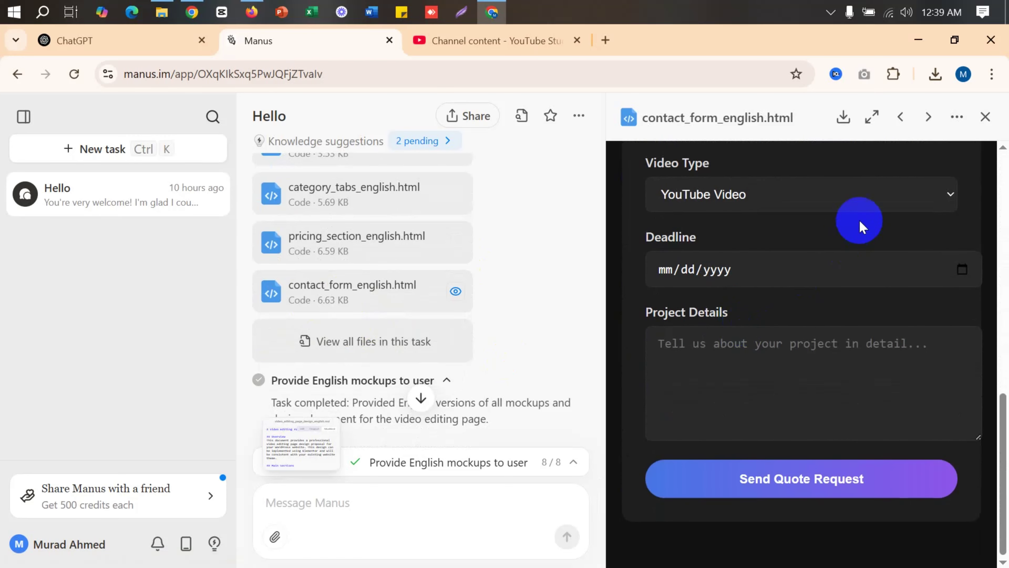
# Examine the Video Type options in the contact form mockup, leaving the selection as YouTube Video, and return to the Contact Us heading
pyautogui.click(879, 198)
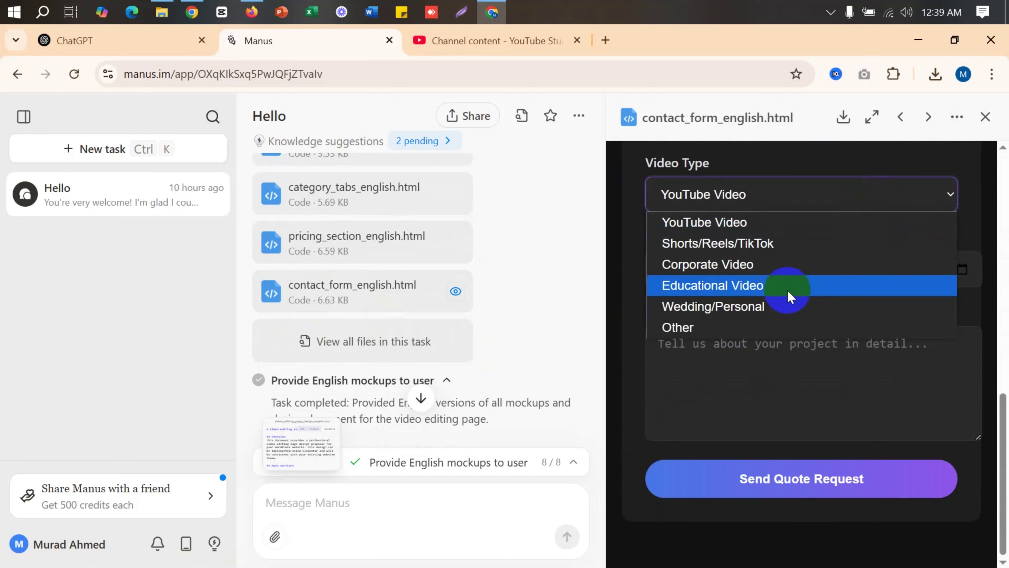
pyautogui.click(763, 390)
pyautogui.scroll(2, 761, 384)
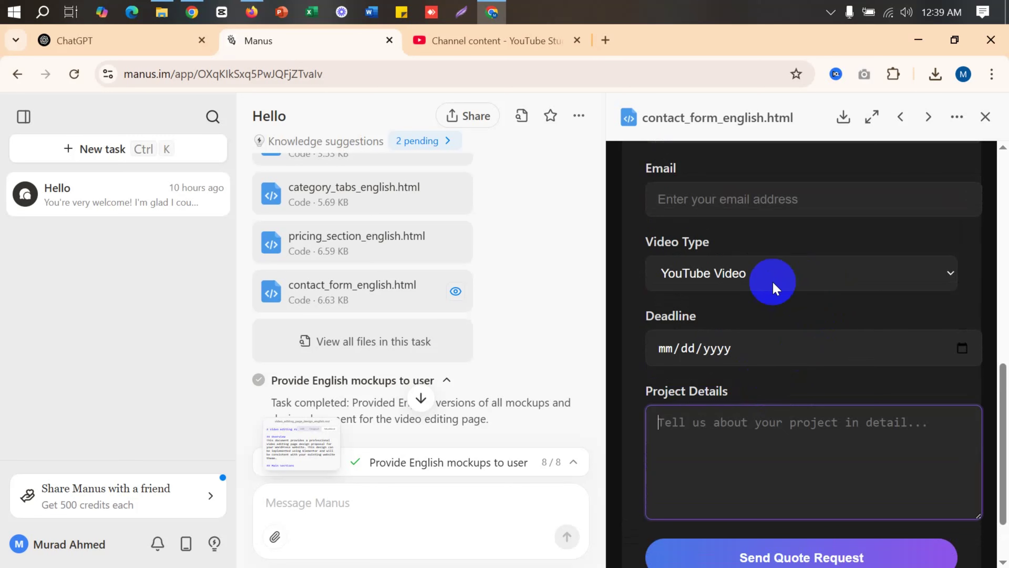
pyautogui.click(743, 278)
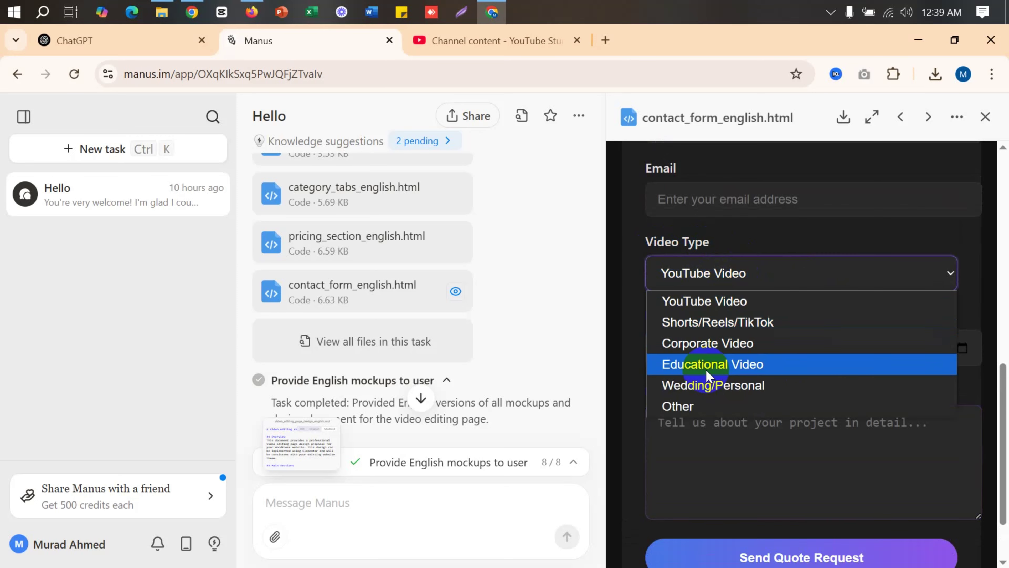
pyautogui.click(717, 469)
pyautogui.scroll(-2, 717, 469)
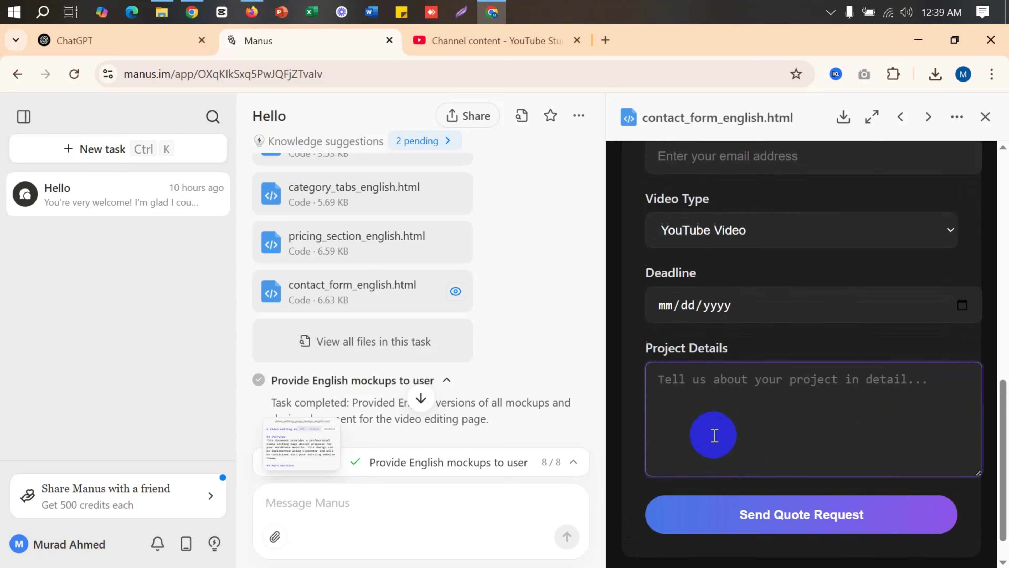
pyautogui.scroll(8, 715, 429)
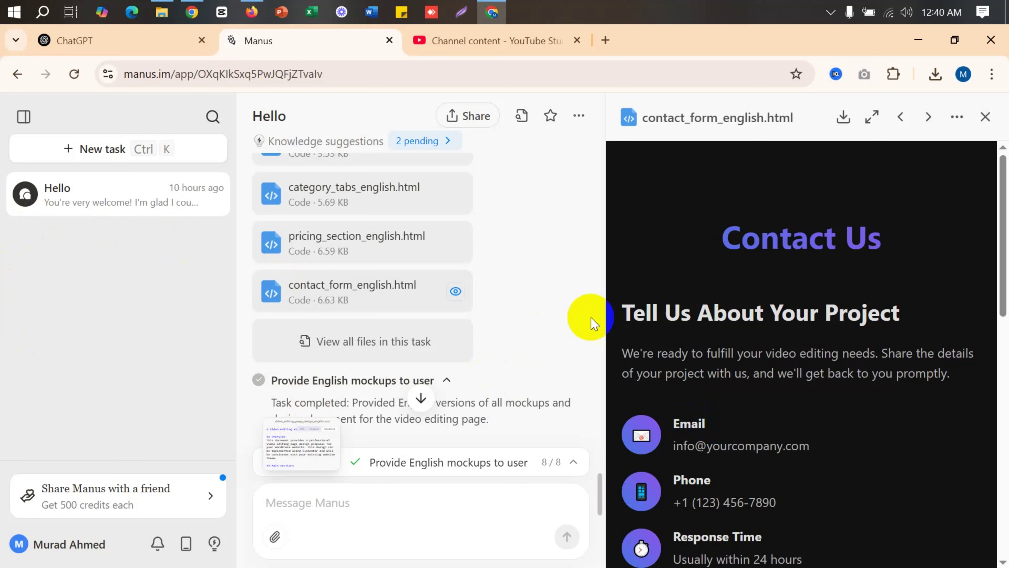
pyautogui.click(619, 315)
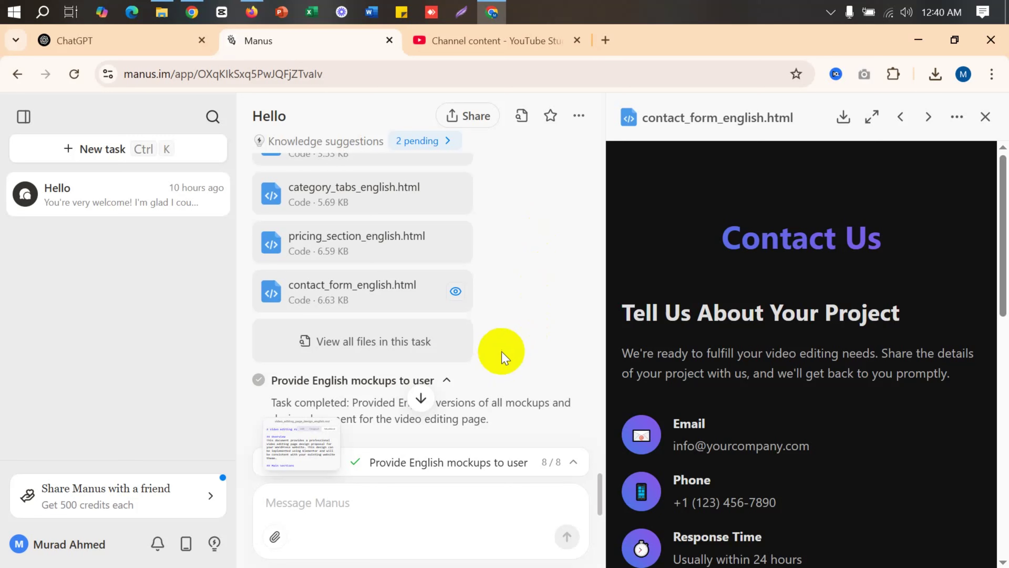
pyautogui.click(901, 246)
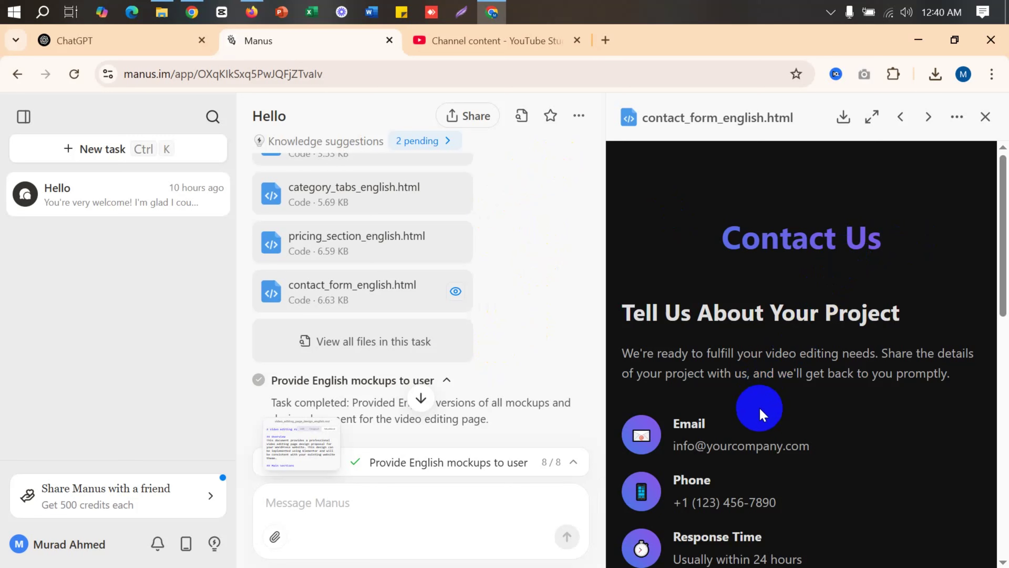
pyautogui.moveTo(727, 284); pyautogui.dragTo(693, 300)
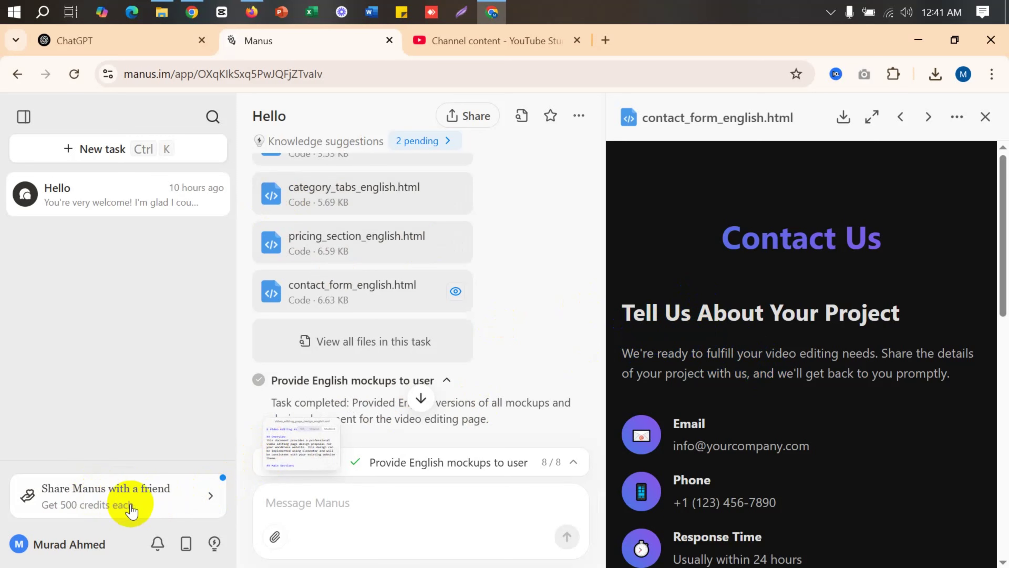
# Open the Share Manus with a friend referral offer to view its invitation codes
pyautogui.click(197, 504)
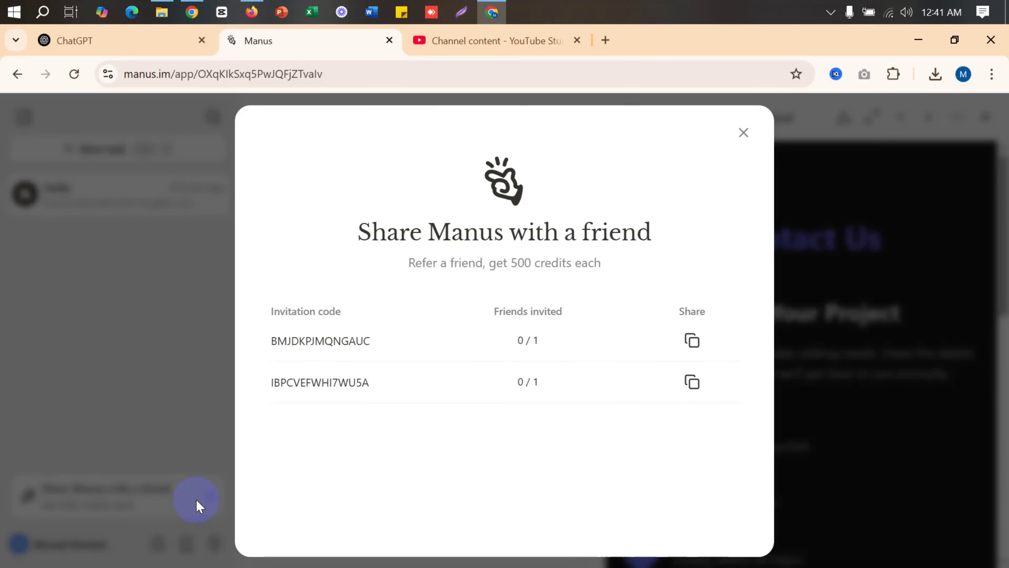